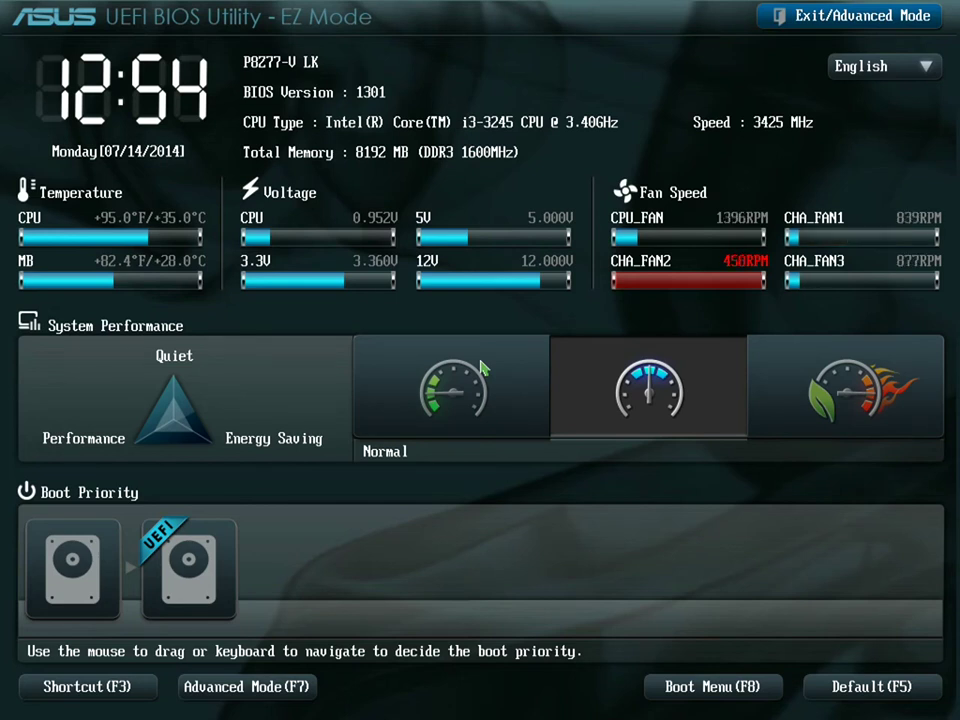
# Step: Boot from the non-UEFI Patriot Memory USB stick via the F8 boot menu into FreeDOS
pyautogui.press('F8')
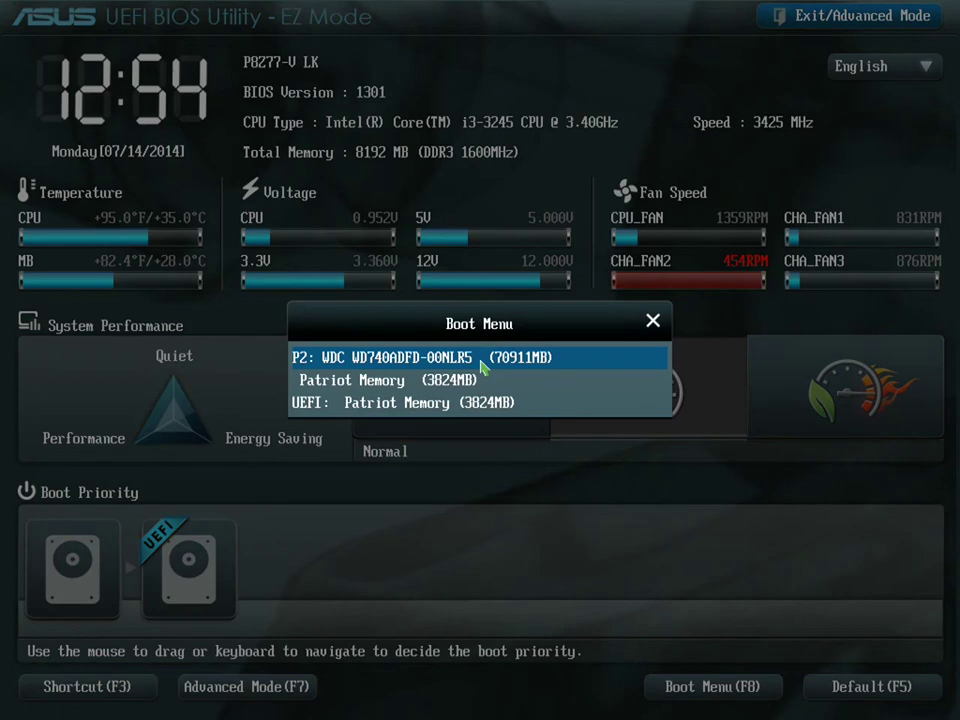
pyautogui.press('Down')
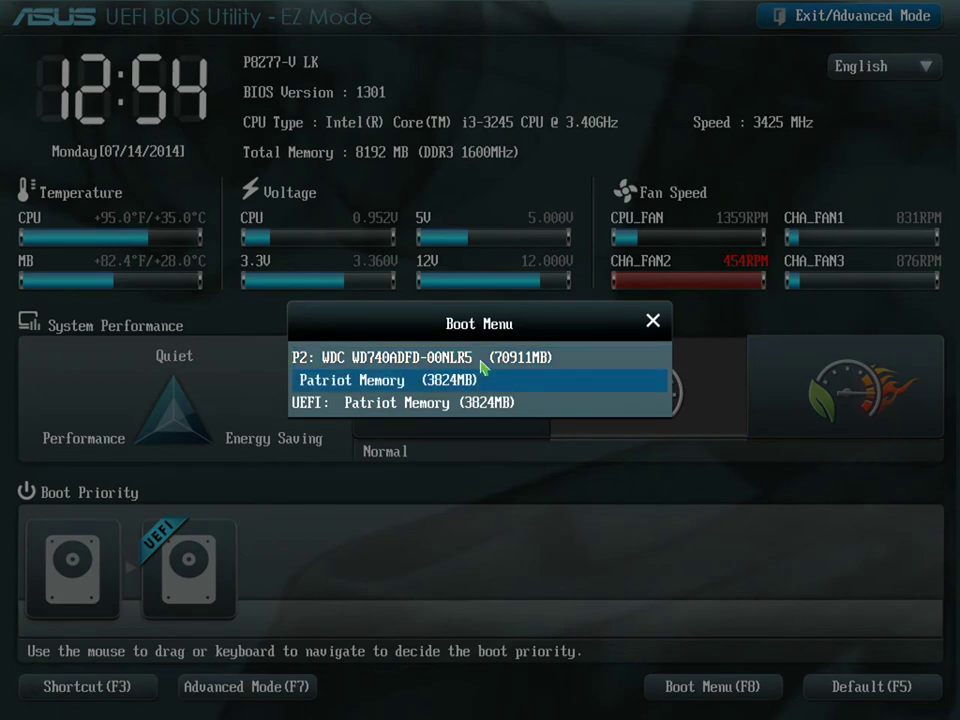
pyautogui.press('Return')
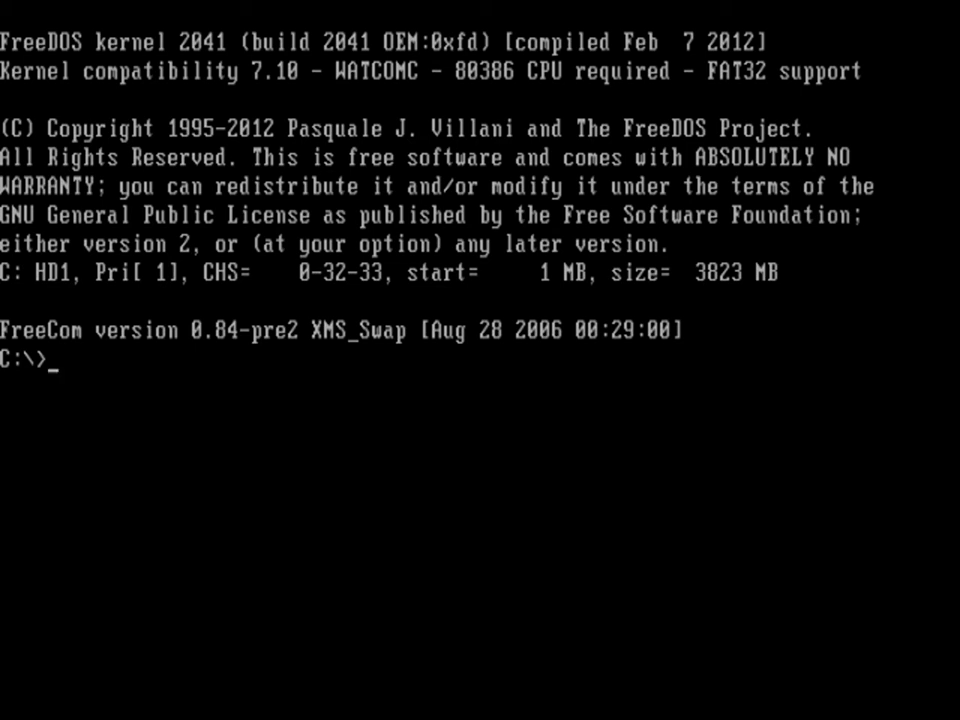
# Step: List the RAID adapters with megarec -adplist, showing two 2008 cards in slots 1 and 2
pyautogui.write('megarec -adplist')
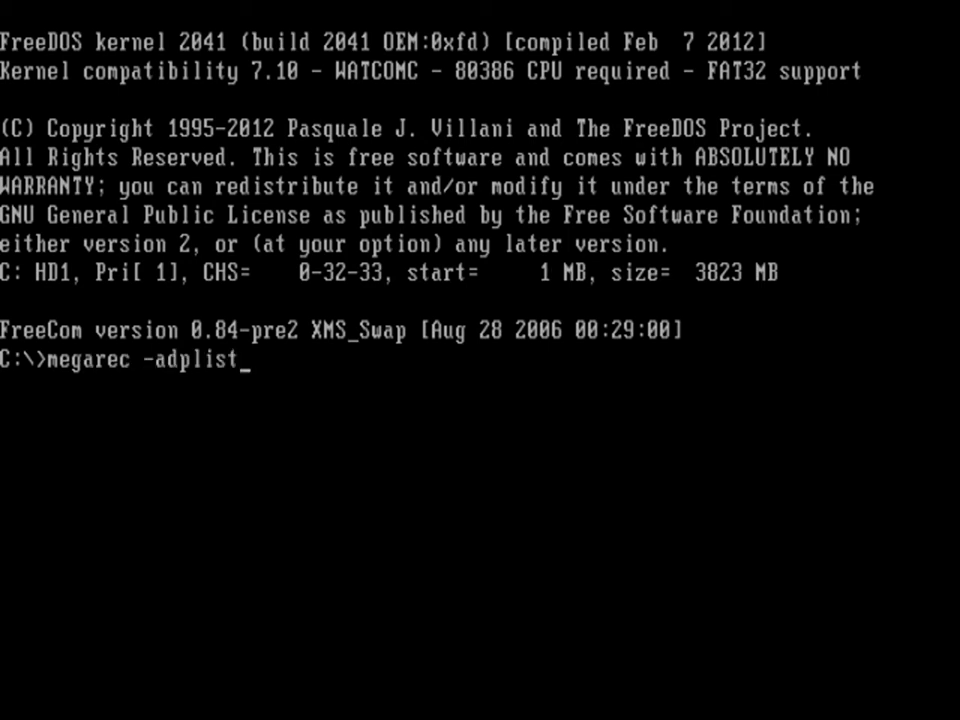
pyautogui.press('Return')
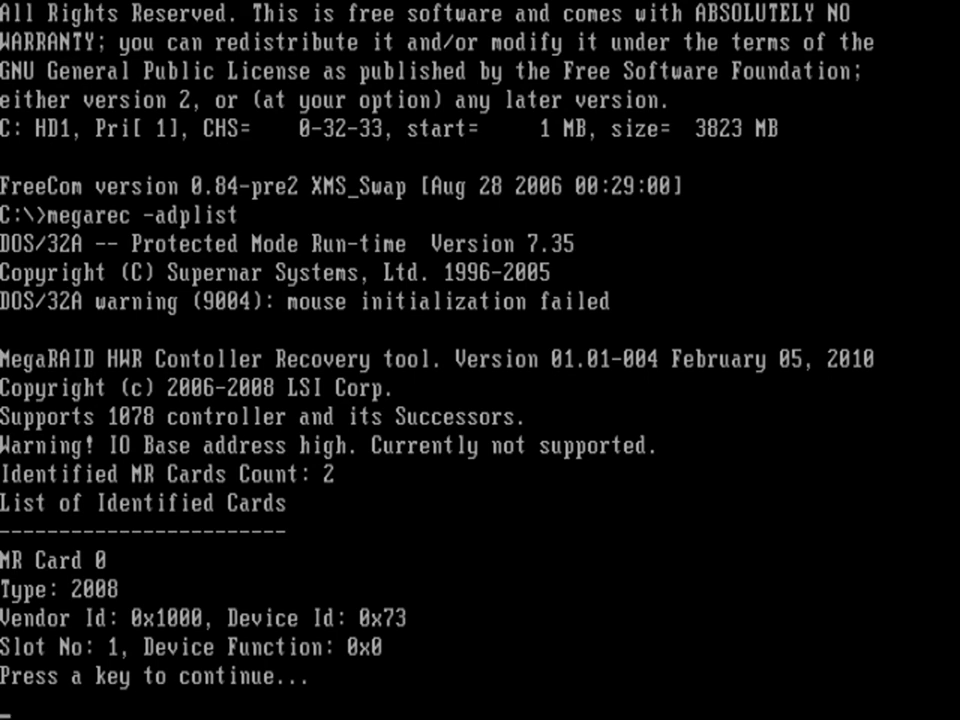
pyautogui.press('Return')
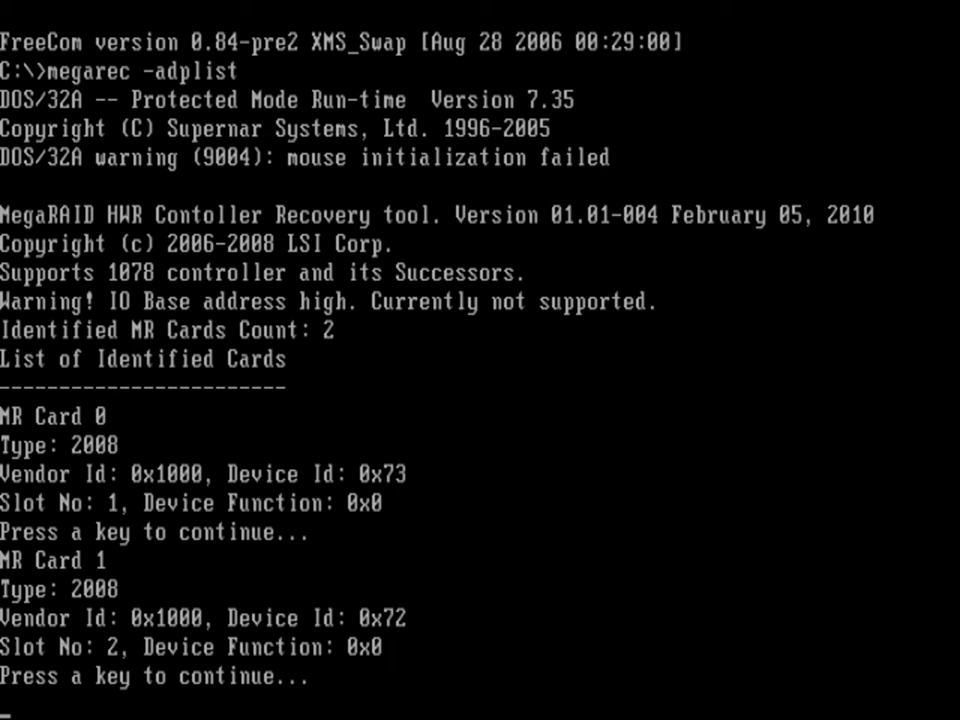
pyautogui.press('Return')
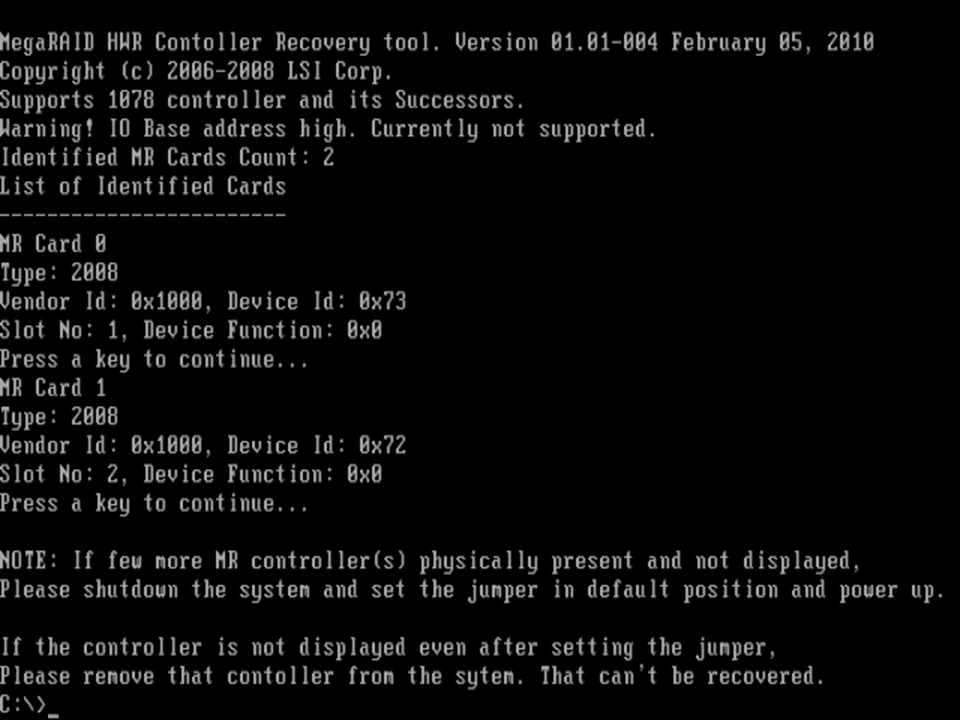
# Step: Show adapter 0's SAS address with megacli -AdpAllInfo -a0 | find "SAS Address"
pyautogui.write('megacli -AdpAllInfo')
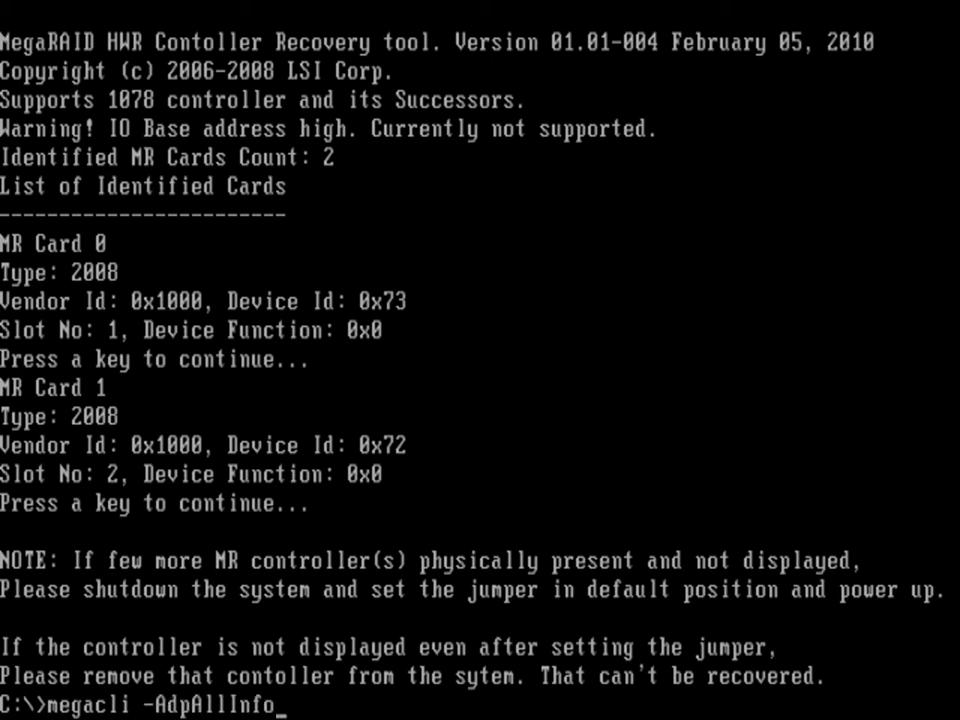
pyautogui.write(' -a0')
pyautogui.write('| find "SAS Address"')
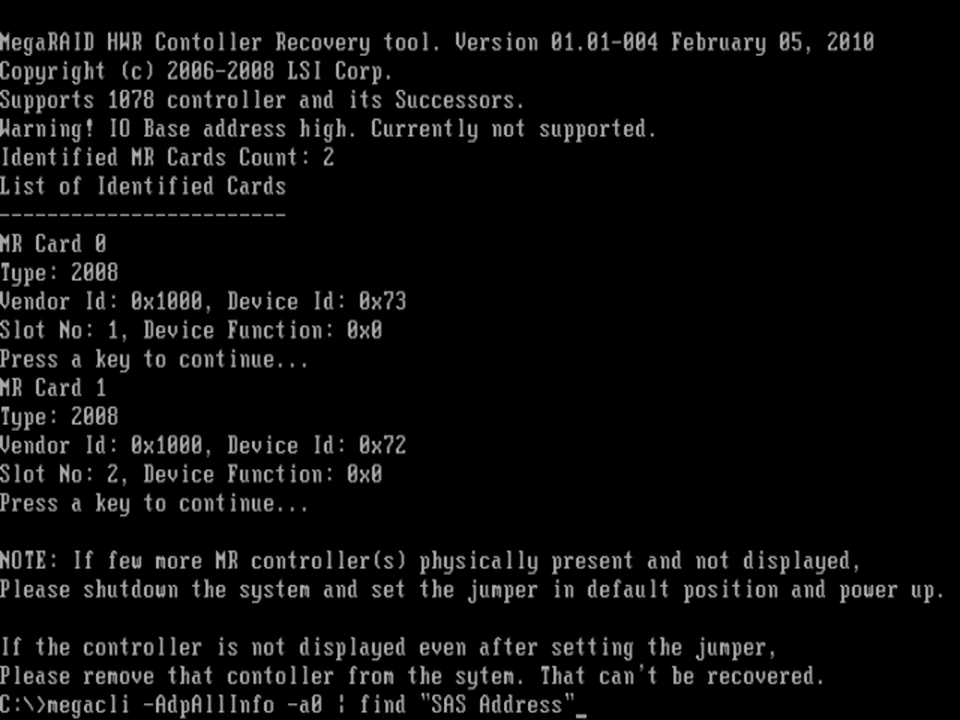
pyautogui.press('Return')
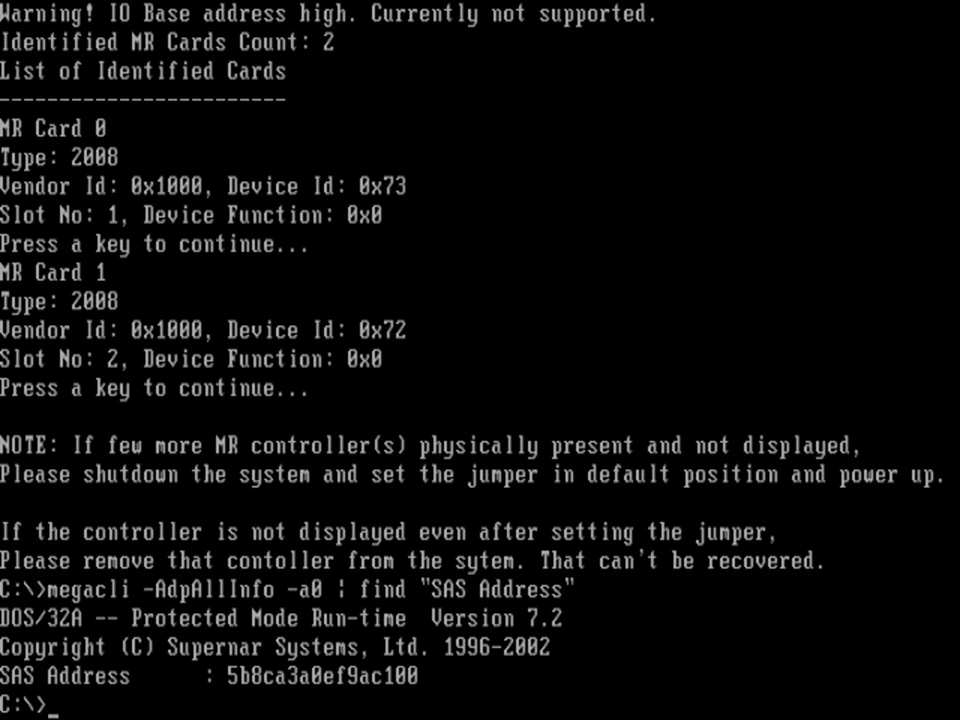
# Step: Rerun the SAS address lookup redirected into SASADD.txt to save it
pyautogui.press('Up')
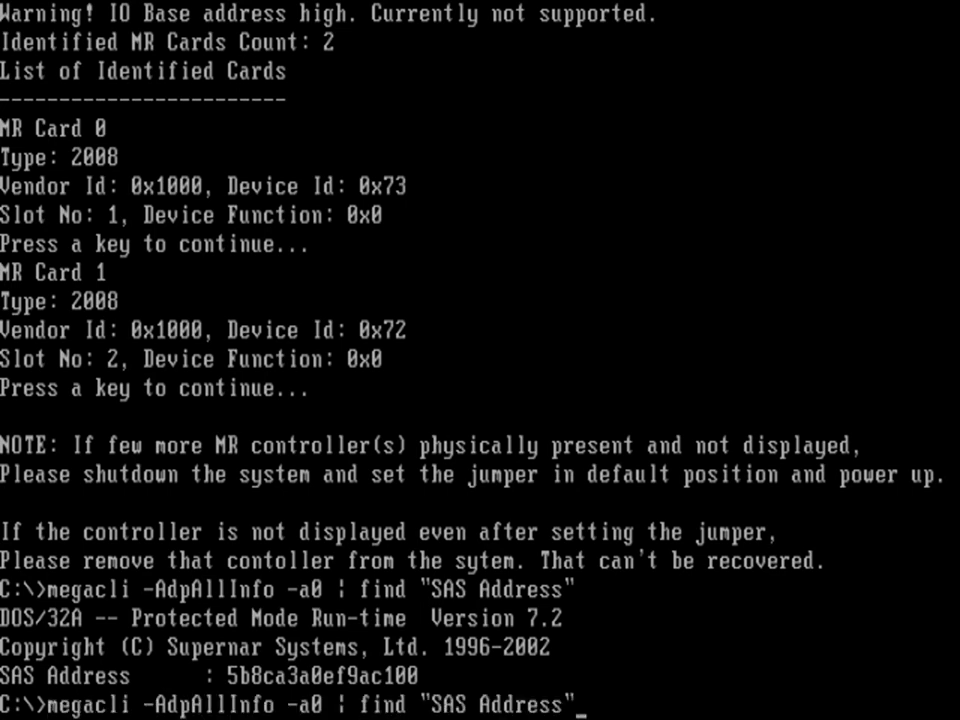
pyautogui.write('> SASA')
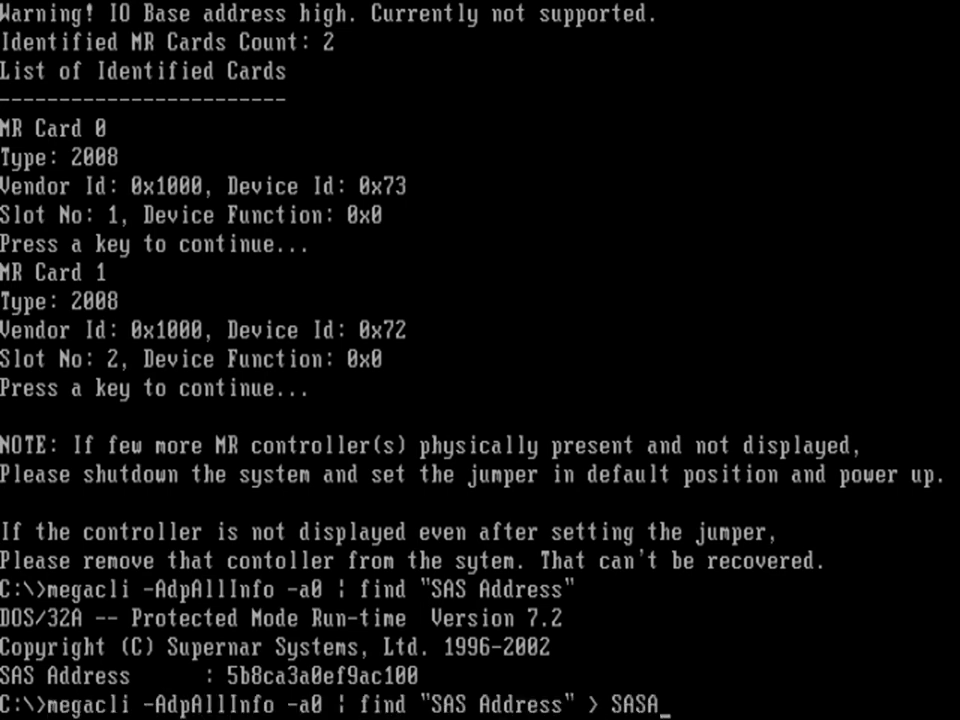
pyautogui.write('DD.txt')
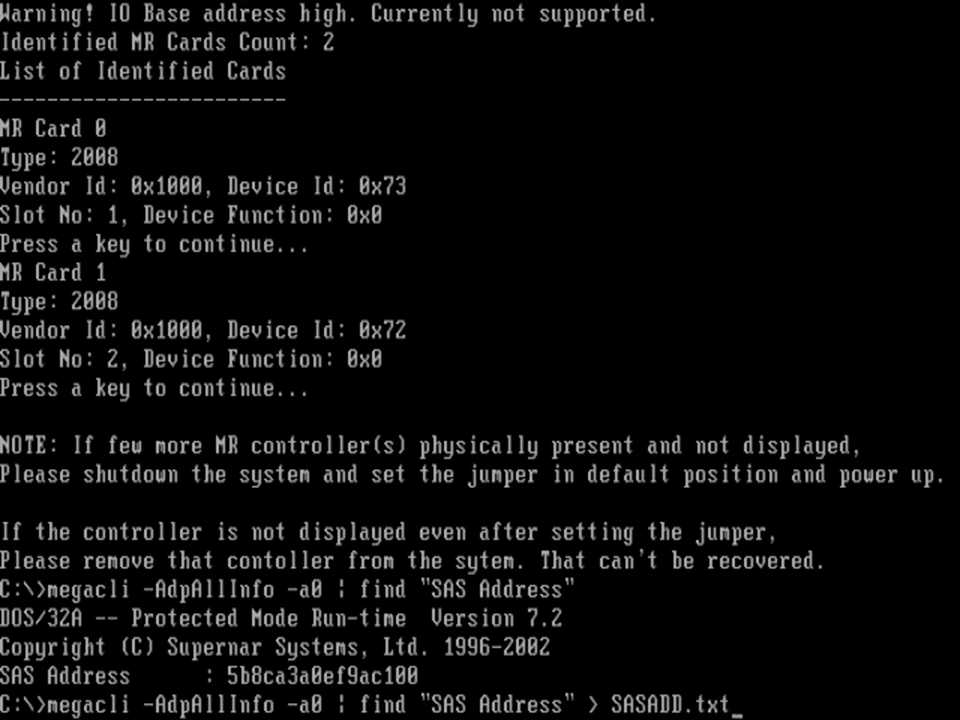
pyautogui.press('Return')
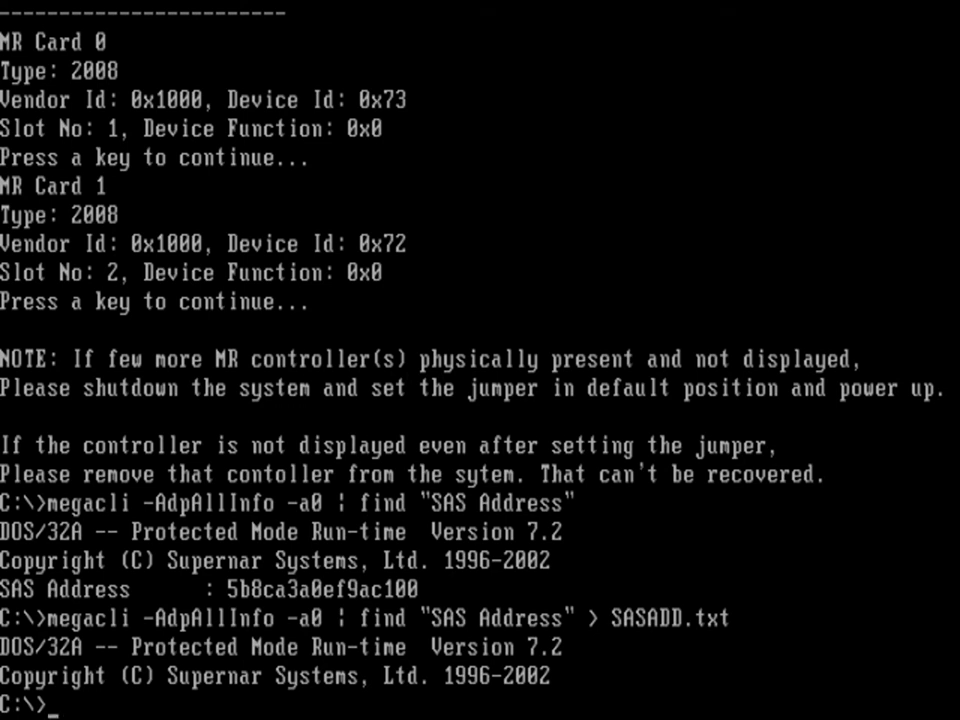
# Step: Enter megarec -writesbr 0 sbrempty.bin at the C:\> prompt without running it yet
pyautogui.write('megarec ')
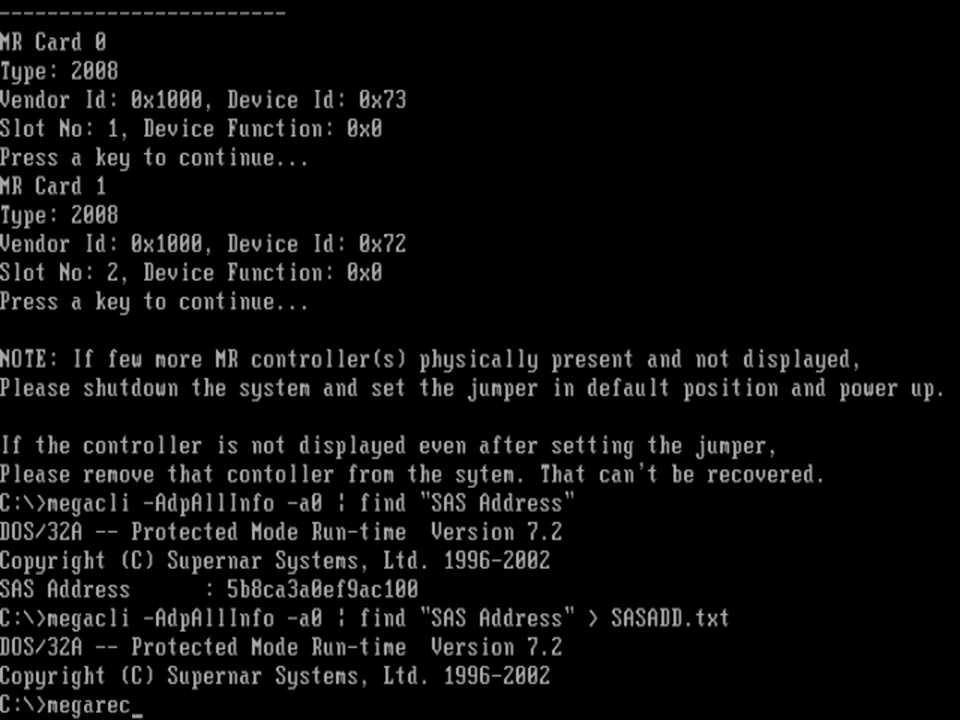
pyautogui.write('-writesbr')
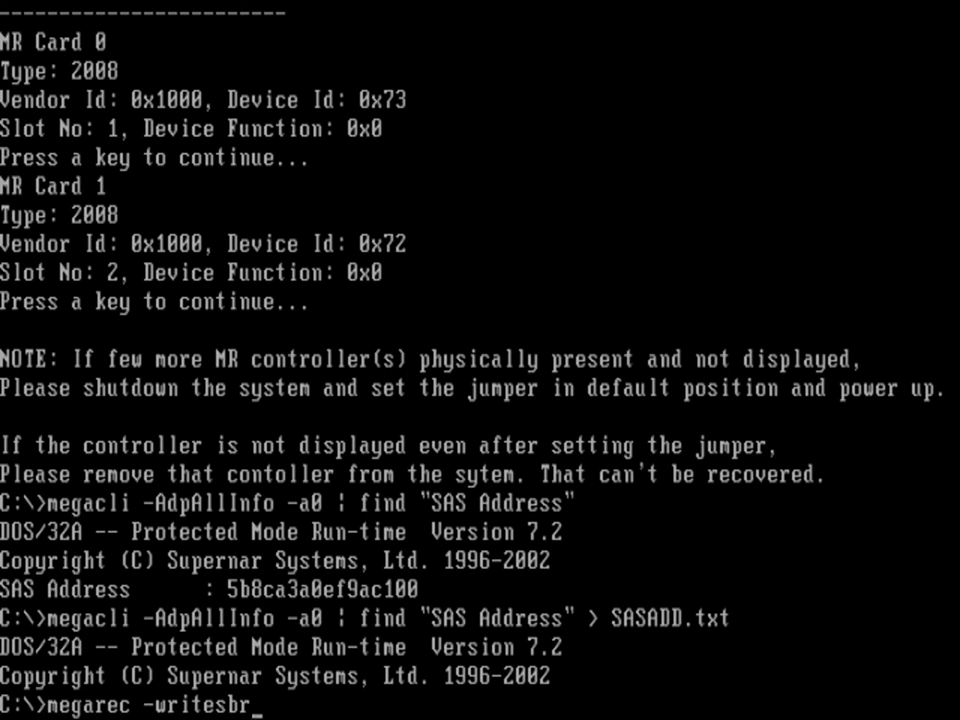
pyautogui.write(' 0 sbr')
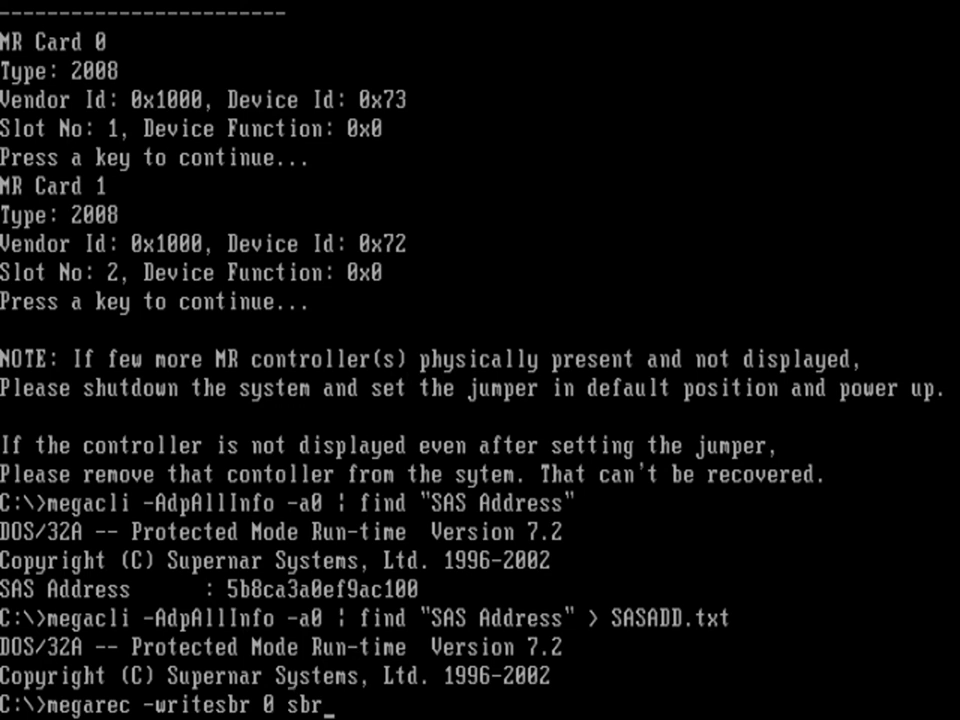
pyautogui.write('empty')
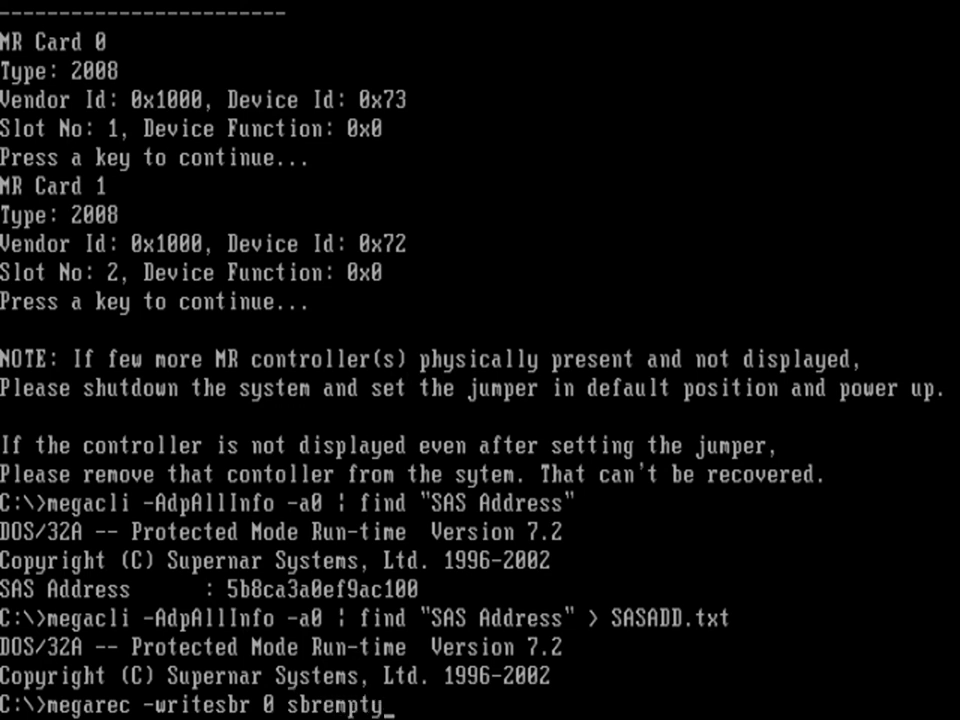
pyautogui.write('.bin')
# Step: Write the empty SBR to controller 0, then erase its 16 MB flash with megarec -cleanflash 0
pyautogui.press('Return')
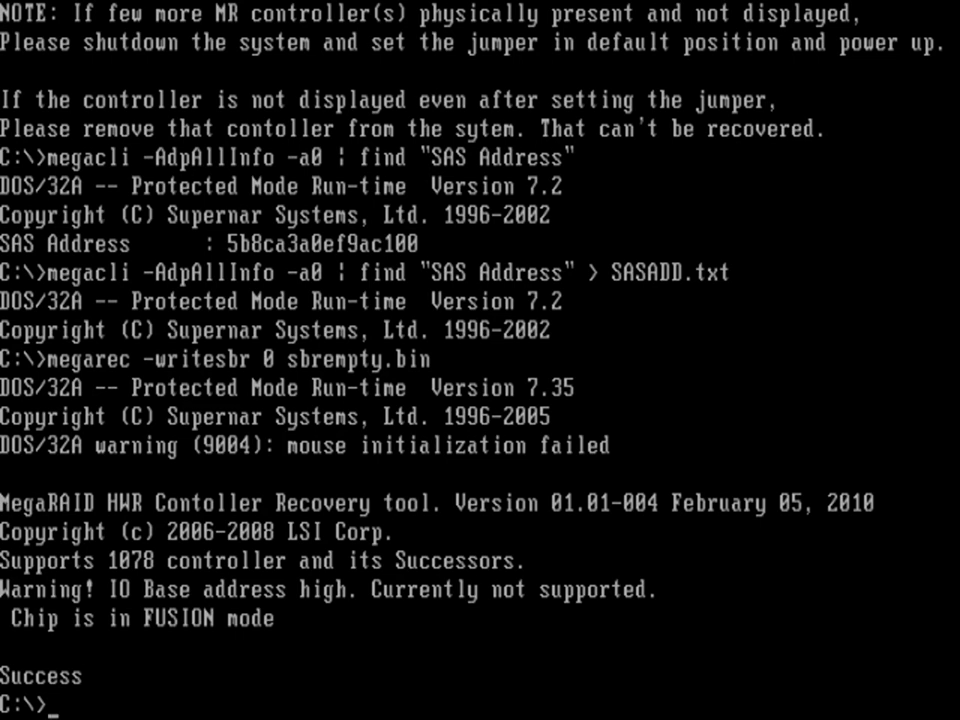
pyautogui.write('megarec ')
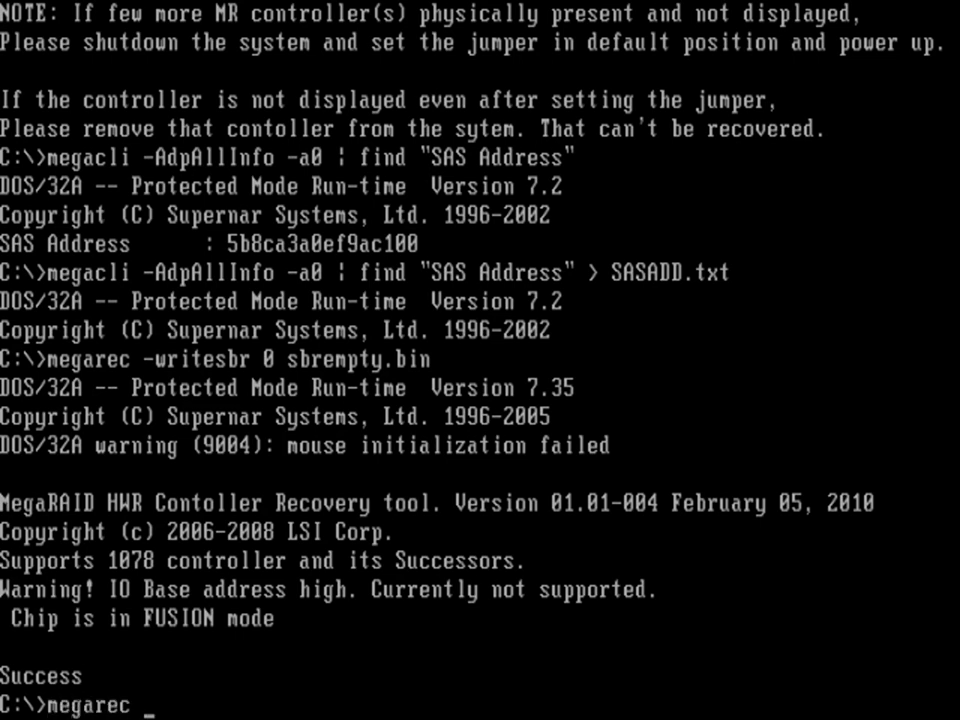
pyautogui.write('-clean')
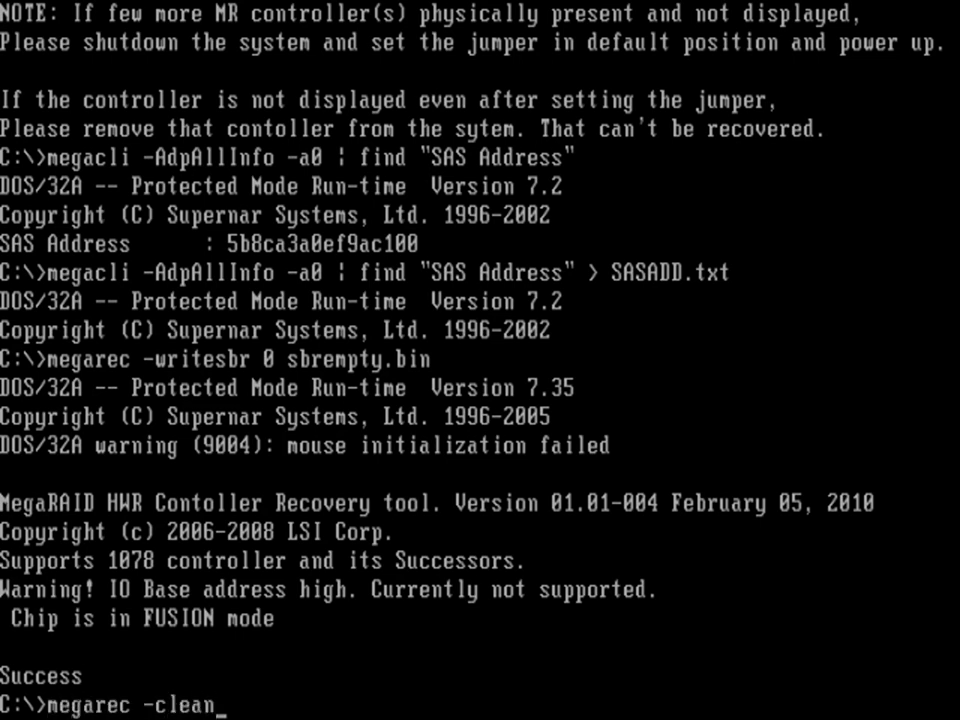
pyautogui.write('flash ')
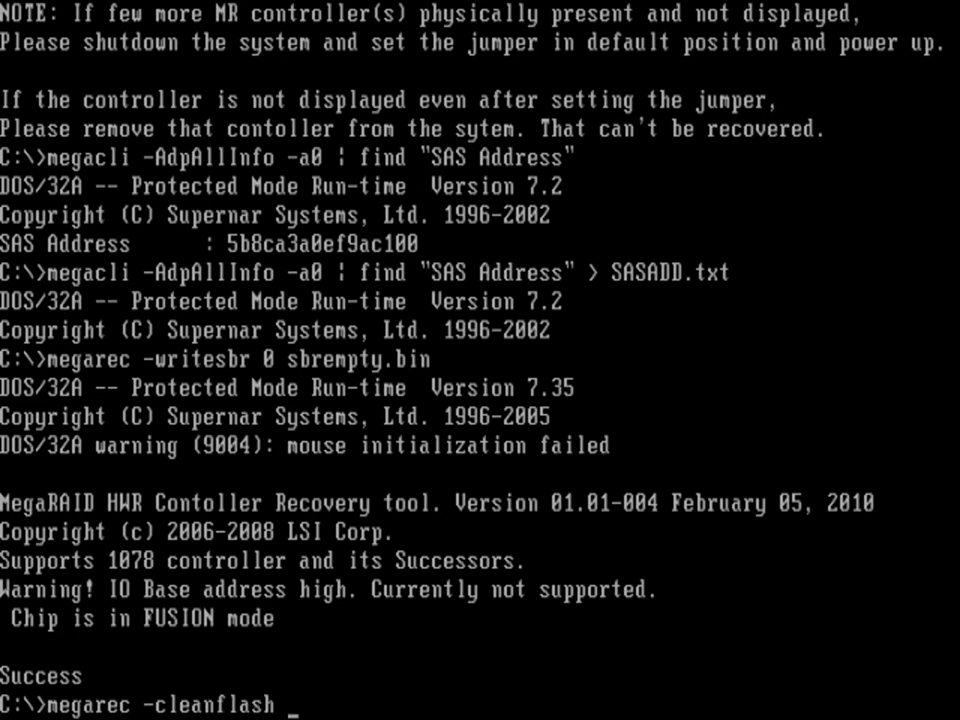
pyautogui.write('0')
pyautogui.press('Return')
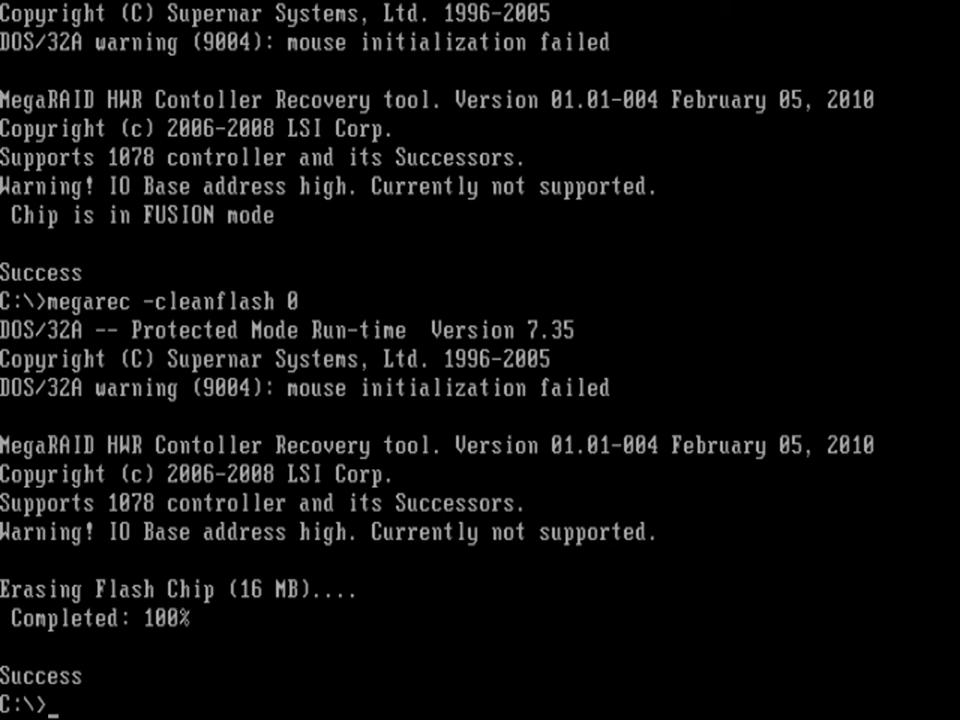
# Step: Try flashing 6GBPSAS.FW from DOS with sas2flsh.exe -o -f, which fails to initialize PAL
pyautogui.write('sas')
pyautogui.write('2flsh.exe ')
pyautogui.write('-f')
pyautogui.press('BackSpace')
pyautogui.press('BackSpace')
pyautogui.write('o -f ')
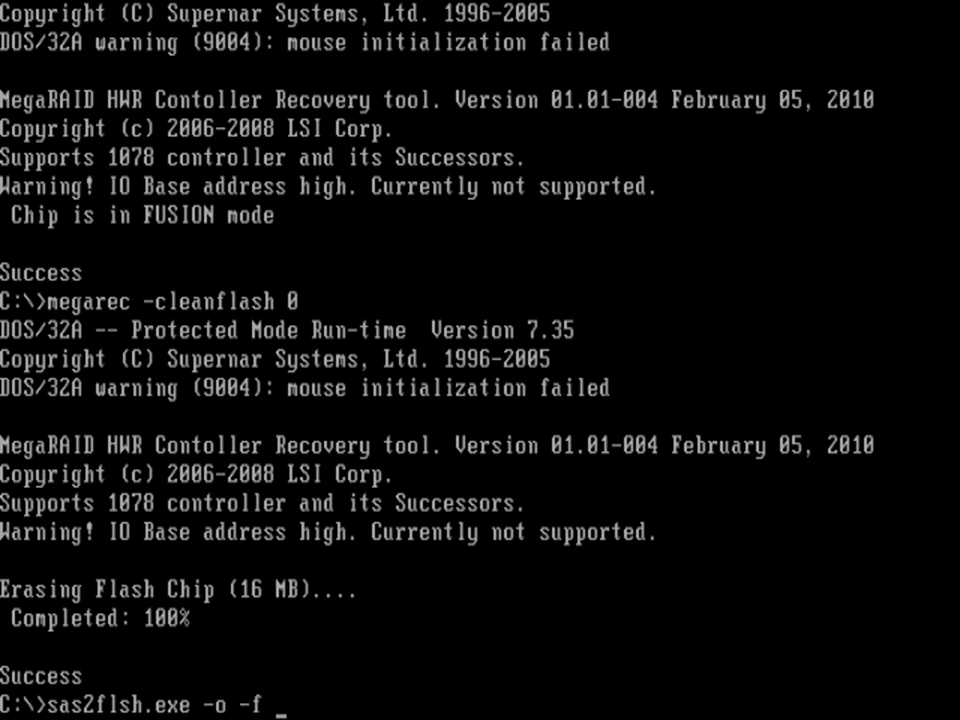
pyautogui.write('6GBPS')
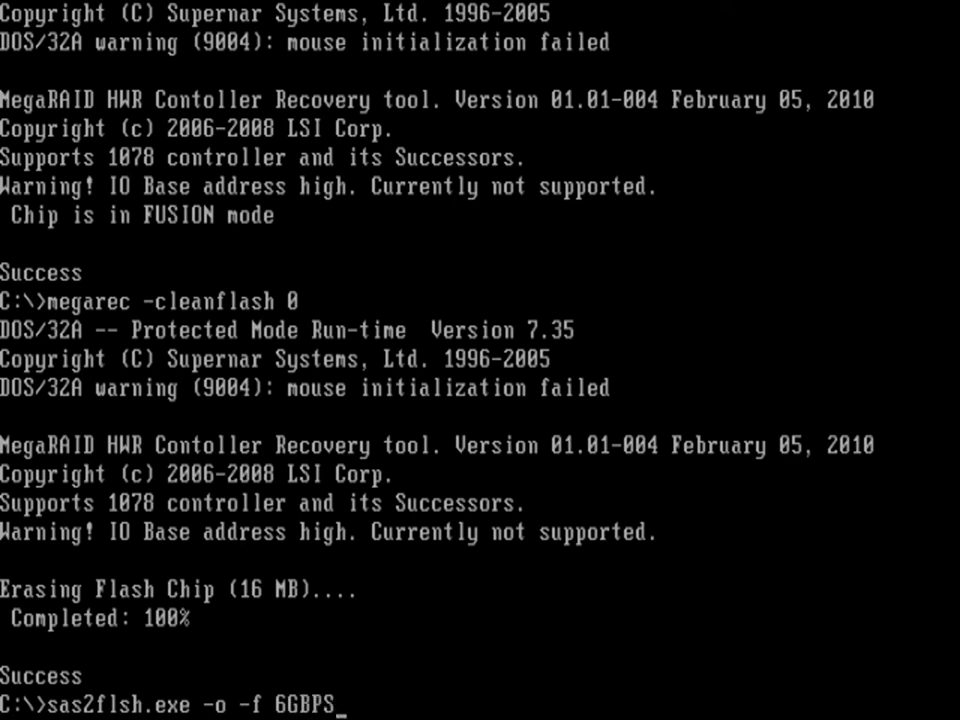
pyautogui.write('AS.FW')
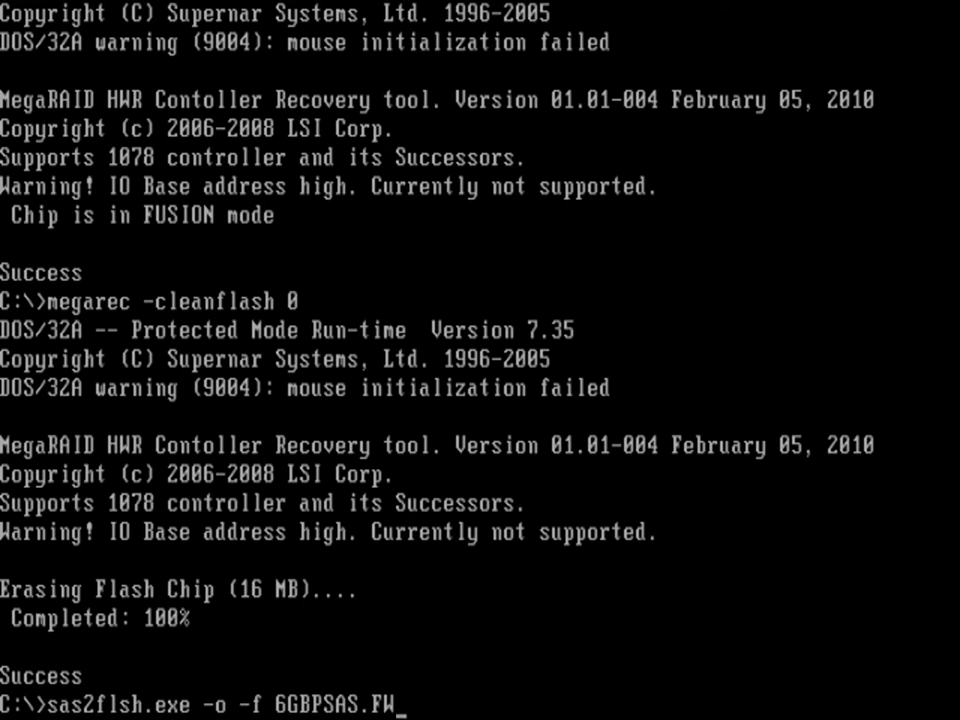
pyautogui.press('Return')
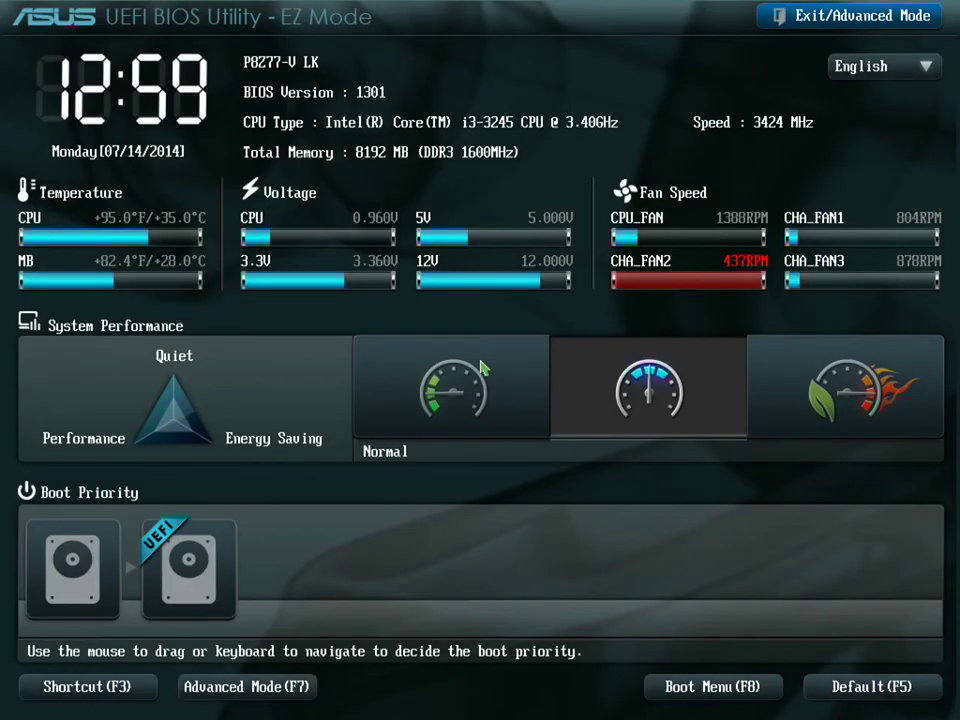
# Step: Boot from the 'UEFI: Patriot Memory' entry in the F8 boot menu into the EFI Shell
pyautogui.press('F8')
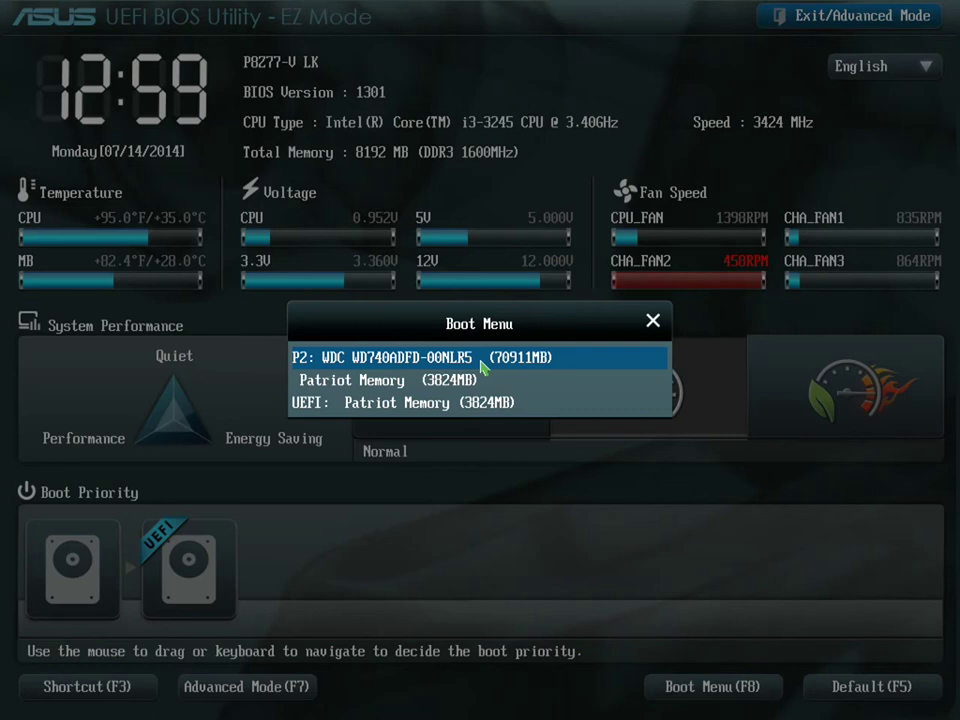
pyautogui.press('Down')
pyautogui.press('Down')
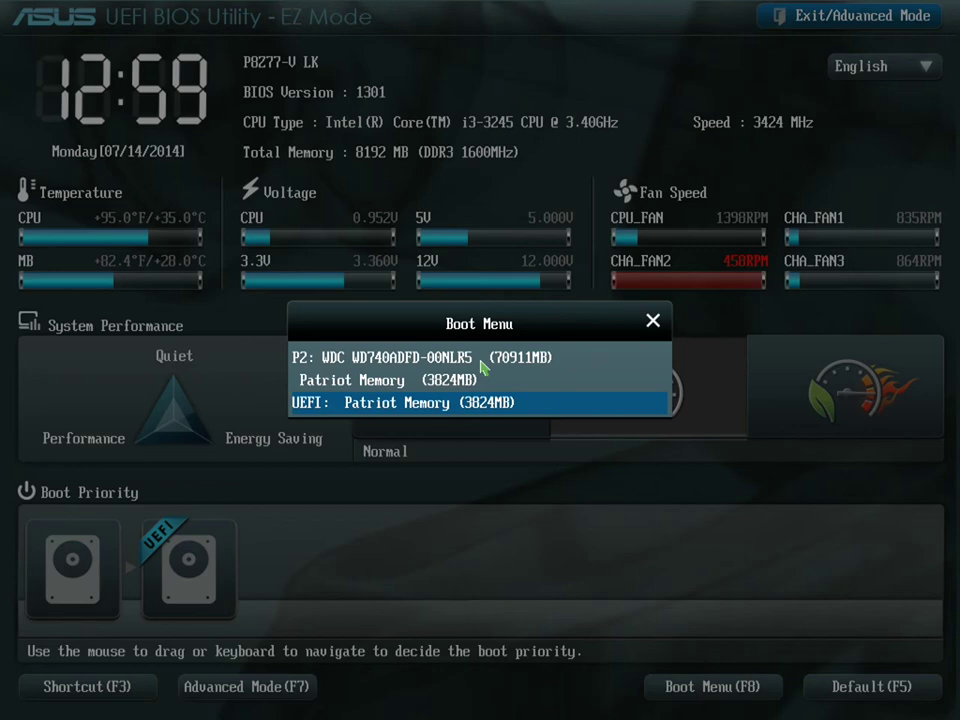
pyautogui.press('Return')
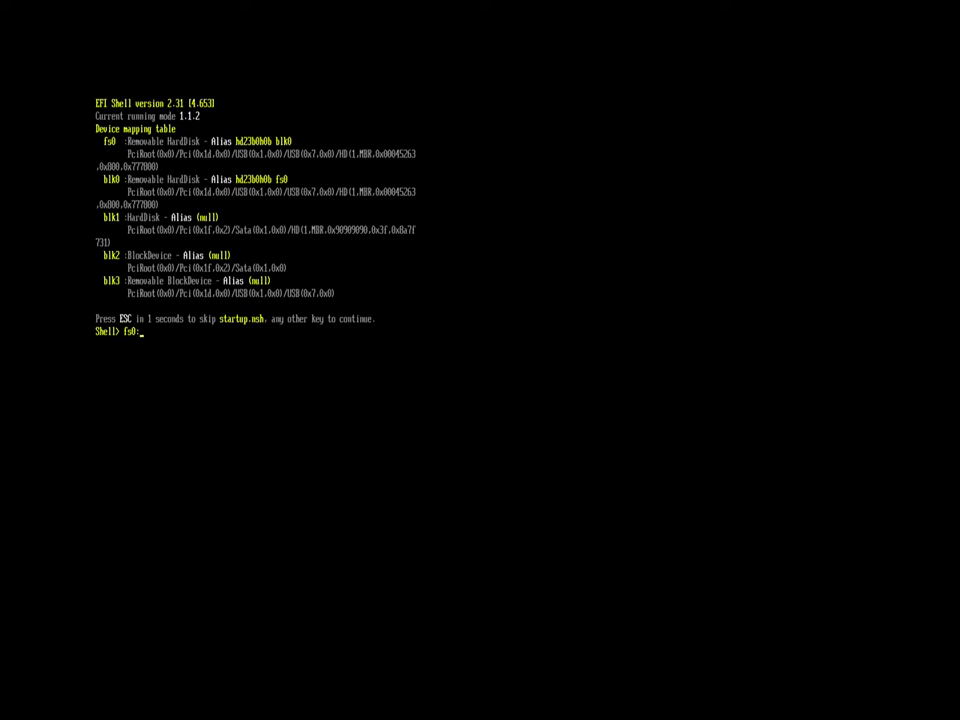
# Step: Switch to fs0: and list its files with ls and the paged ls -b
pyautogui.press('Return')
pyautogui.write('ls')
pyautogui.press('Return')
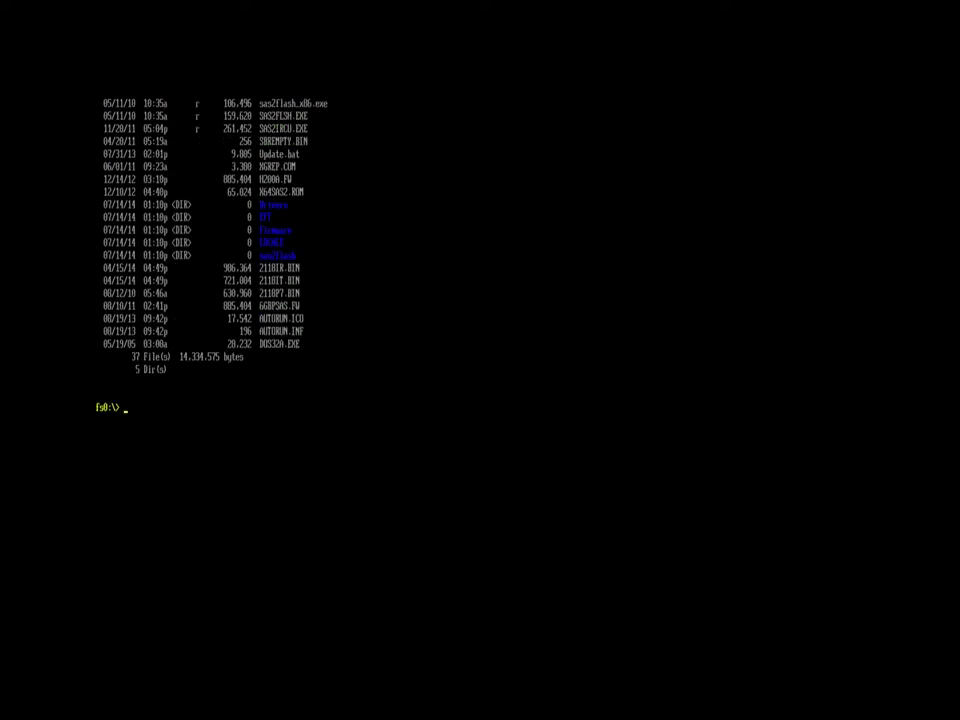
pyautogui.write('ls-b')
pyautogui.press('Return')
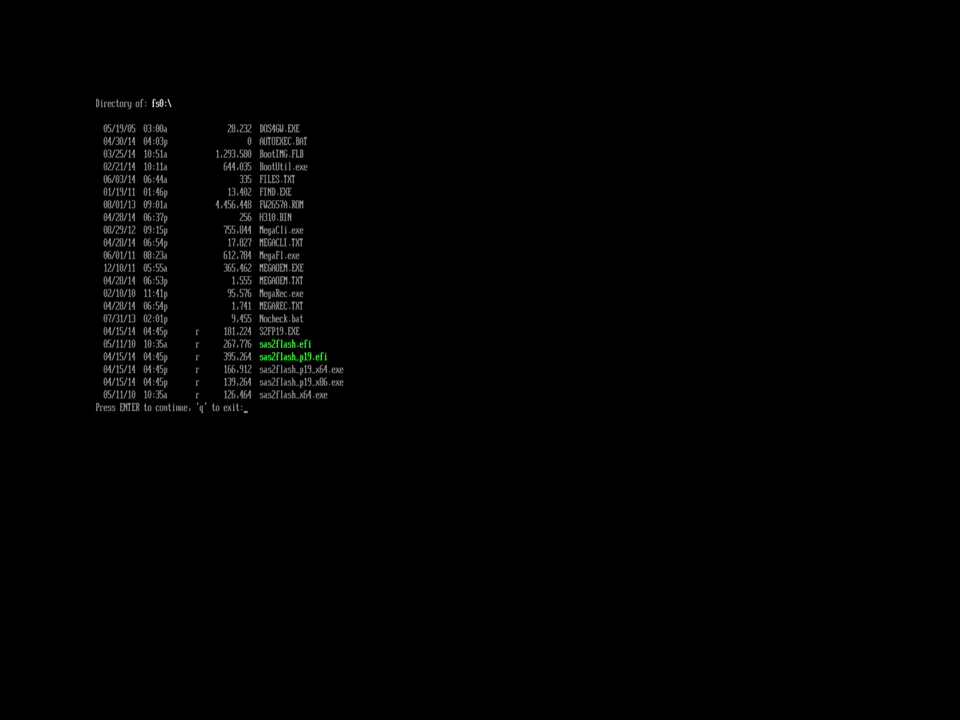
pyautogui.press('Return')
pyautogui.press('Return')
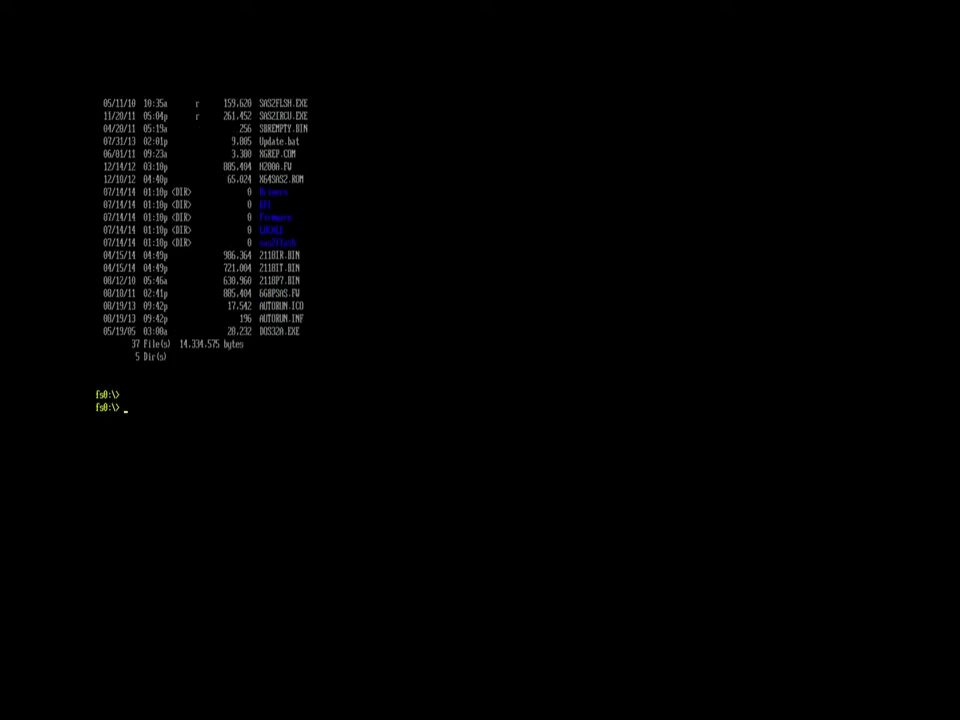
# Step: Flash 6GBPSAS.FW with sas2flash.efi -o -f, tab-completing the firmware file name
pyautogui.write('sas2flash .efi -o -f 6')
pyautogui.press('Tab')
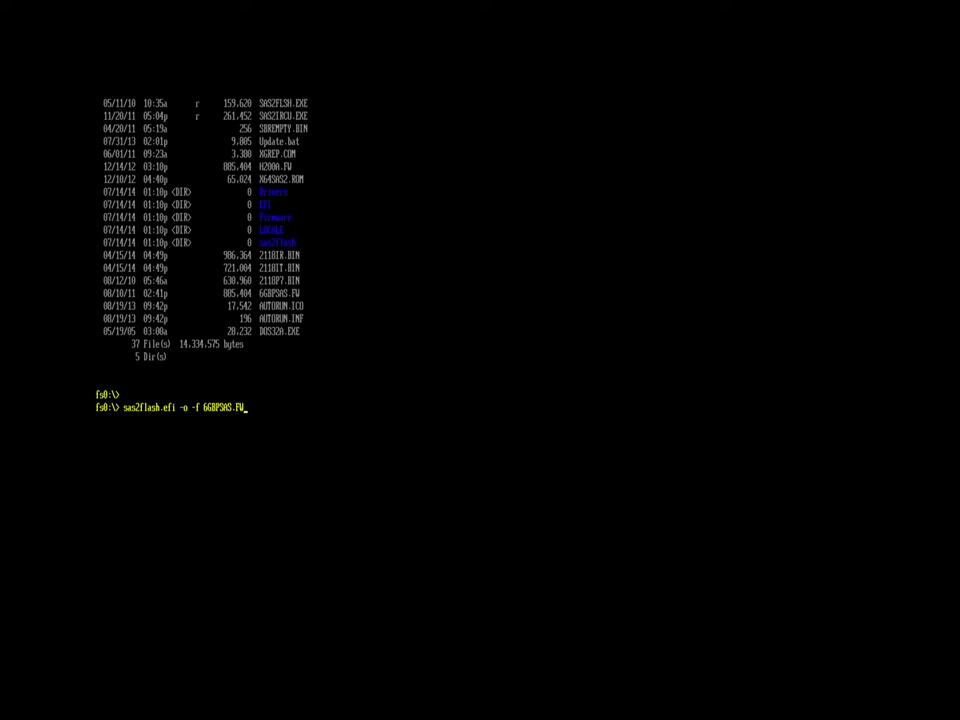
pyautogui.press('Return')
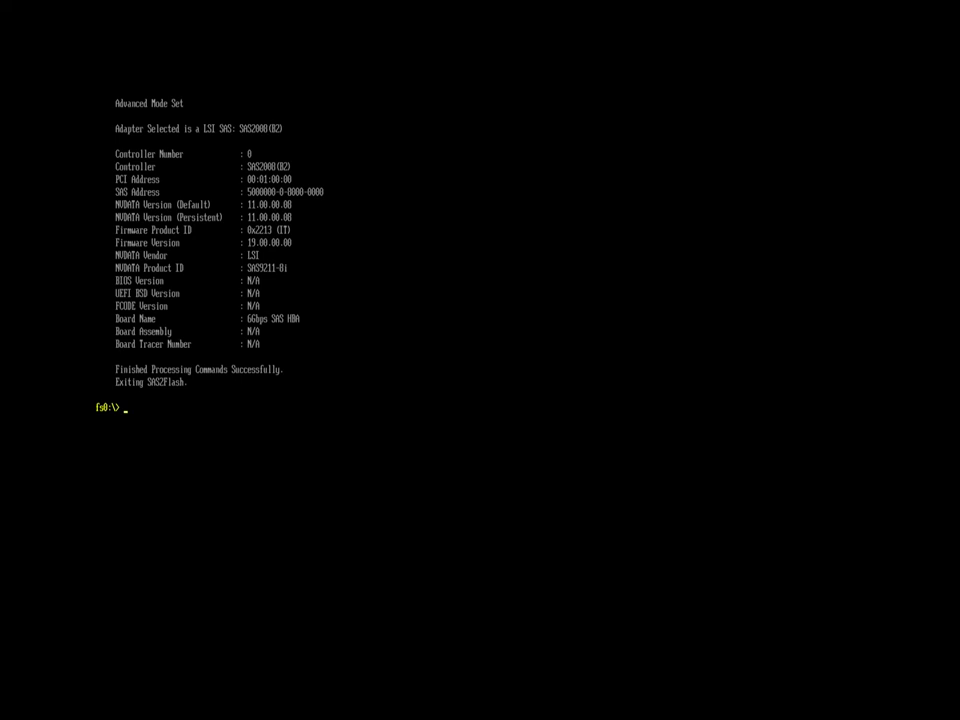
# Step: Run sas2flash_p19.efi -o -sasadd 5b0ca3a0ef9ac100 to restore the controller's SAS address
pyautogui.write('s')
pyautogui.write('as')
pyautogui.write('2')
pyautogui.write('flash ')
pyautogui.write('-p19')
pyautogui.write('.efi ')
pyautogui.write('-o -sas')
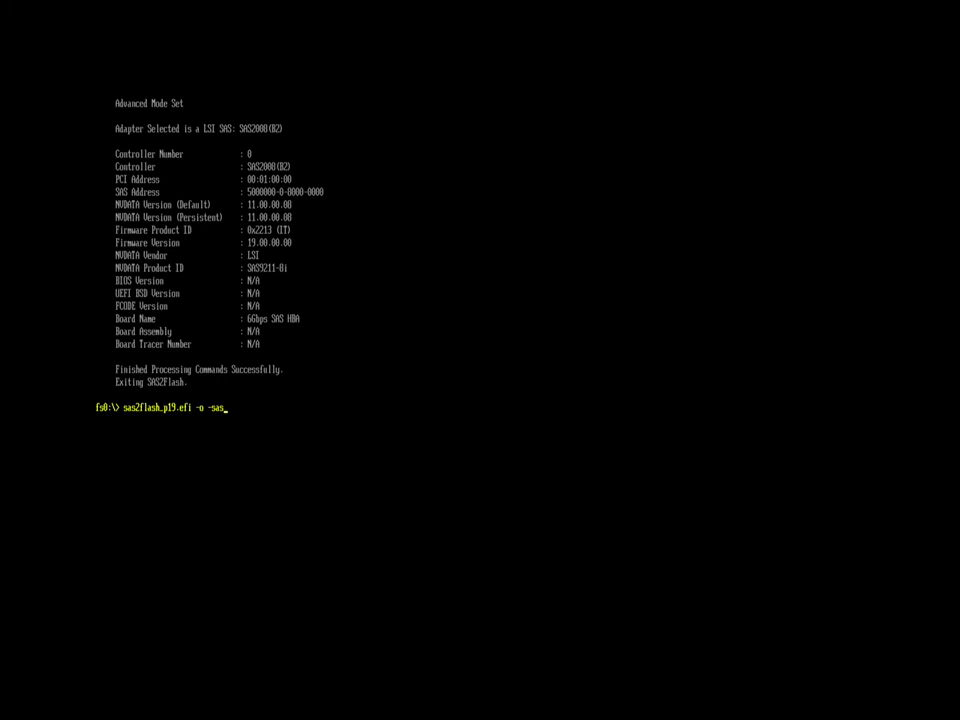
pyautogui.write('add 5b0ca')
pyautogui.write('3a0ef9ac100')
pyautogui.press('Return')
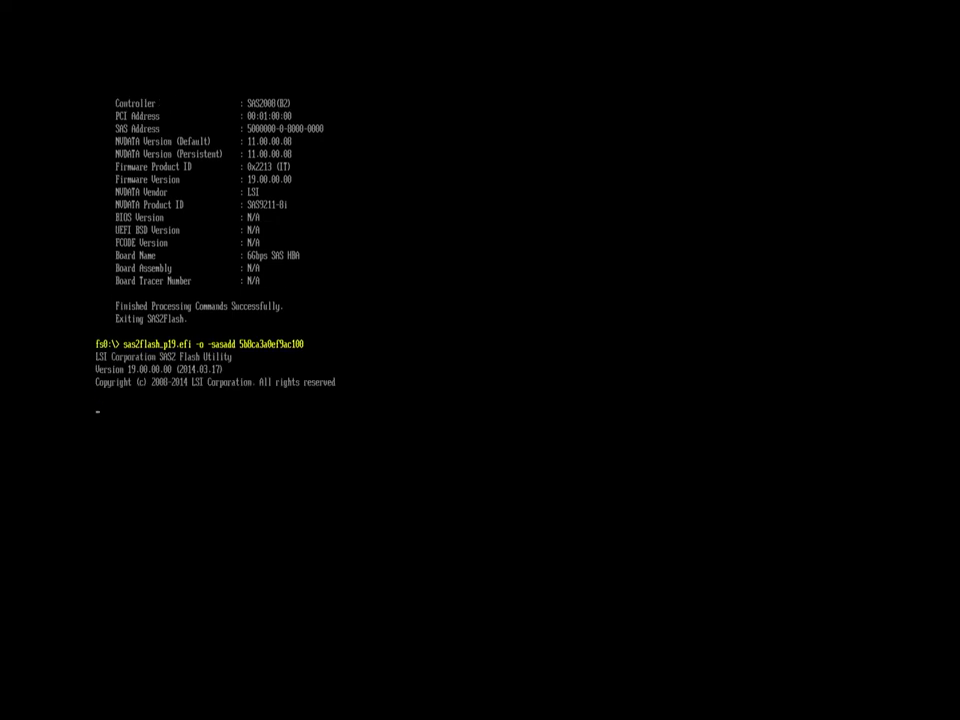